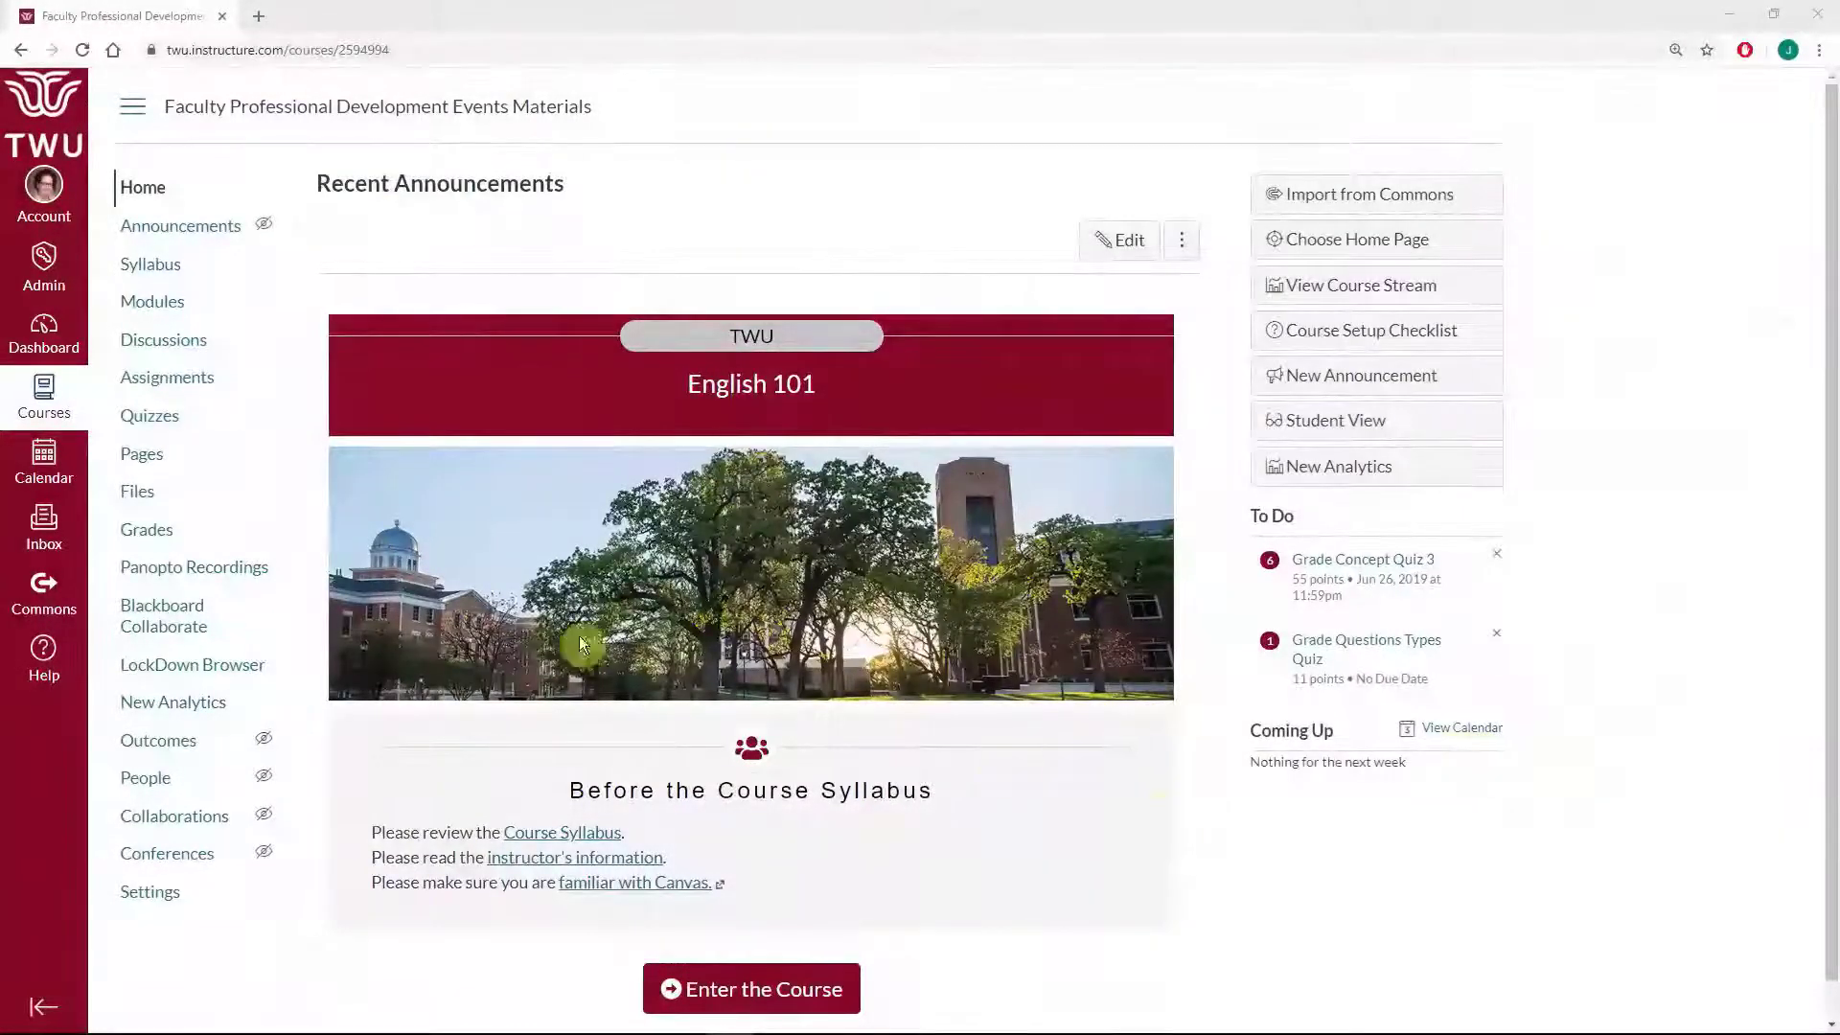
Open the course Grades page and expand the Gradebook view dropdown
click(158, 529)
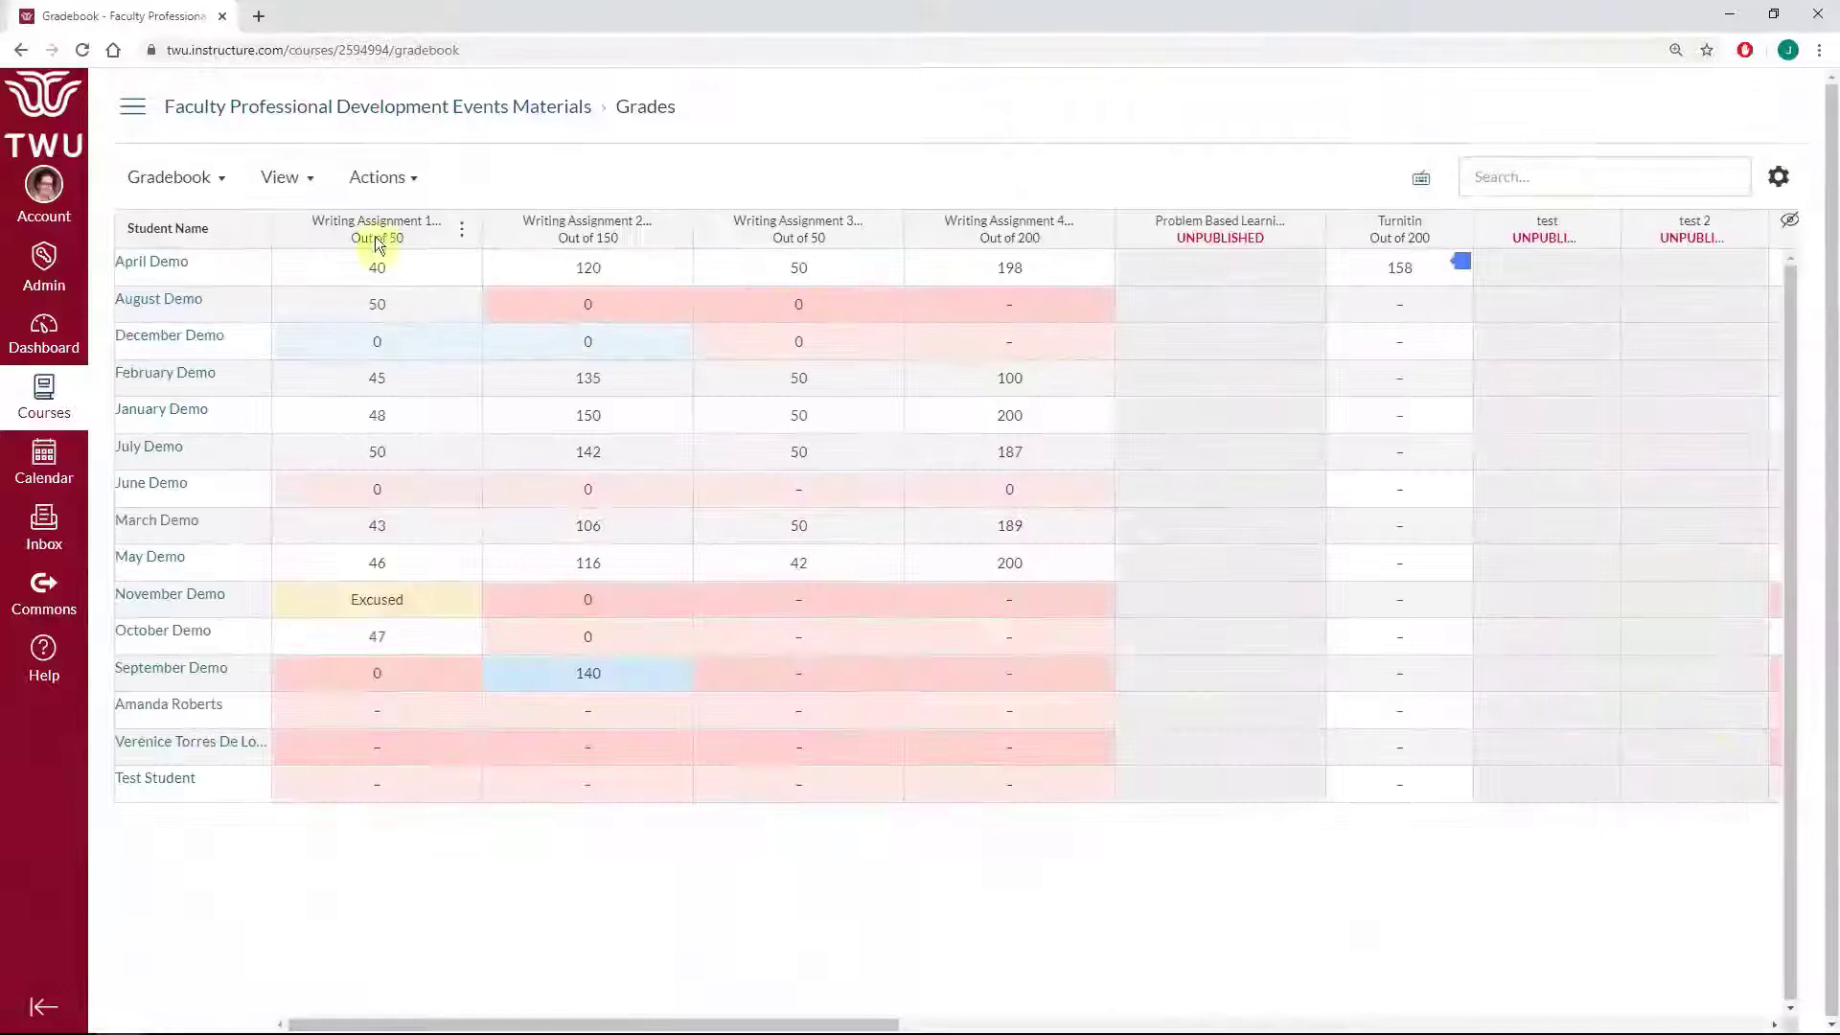
click(221, 180)
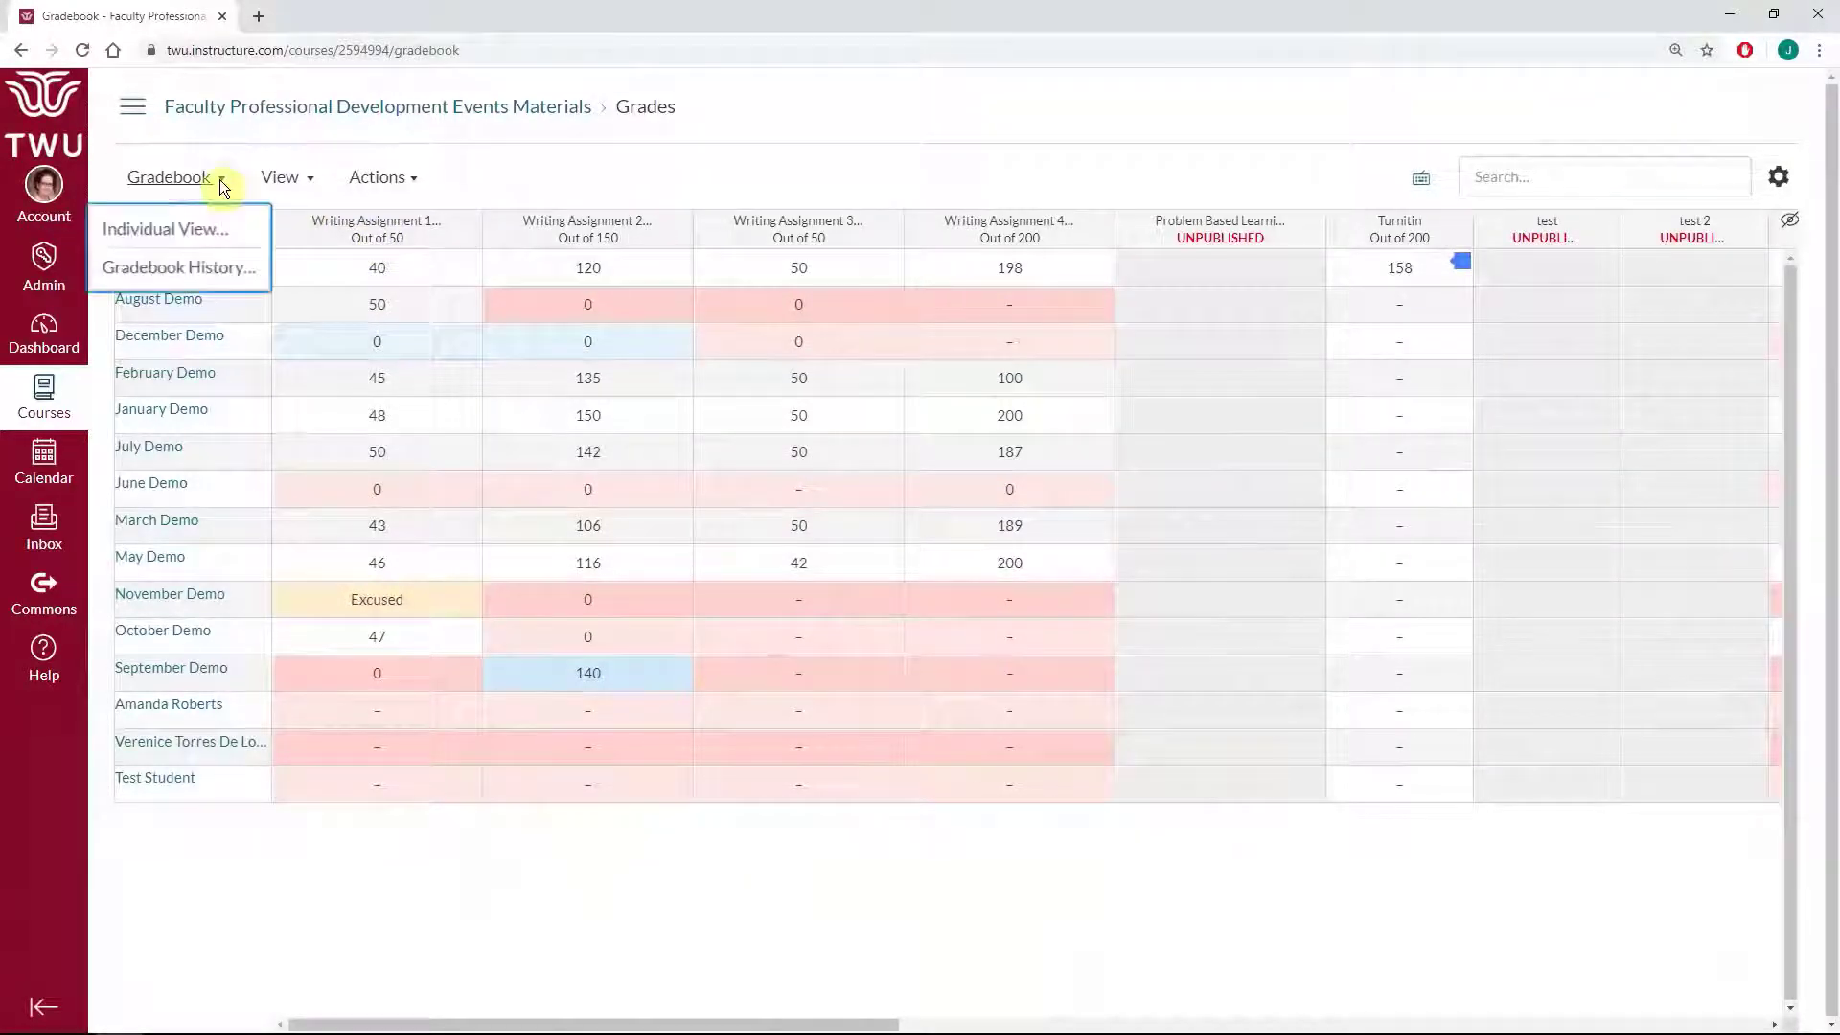
Switch the gradebook to the Gradebook History view
click(237, 269)
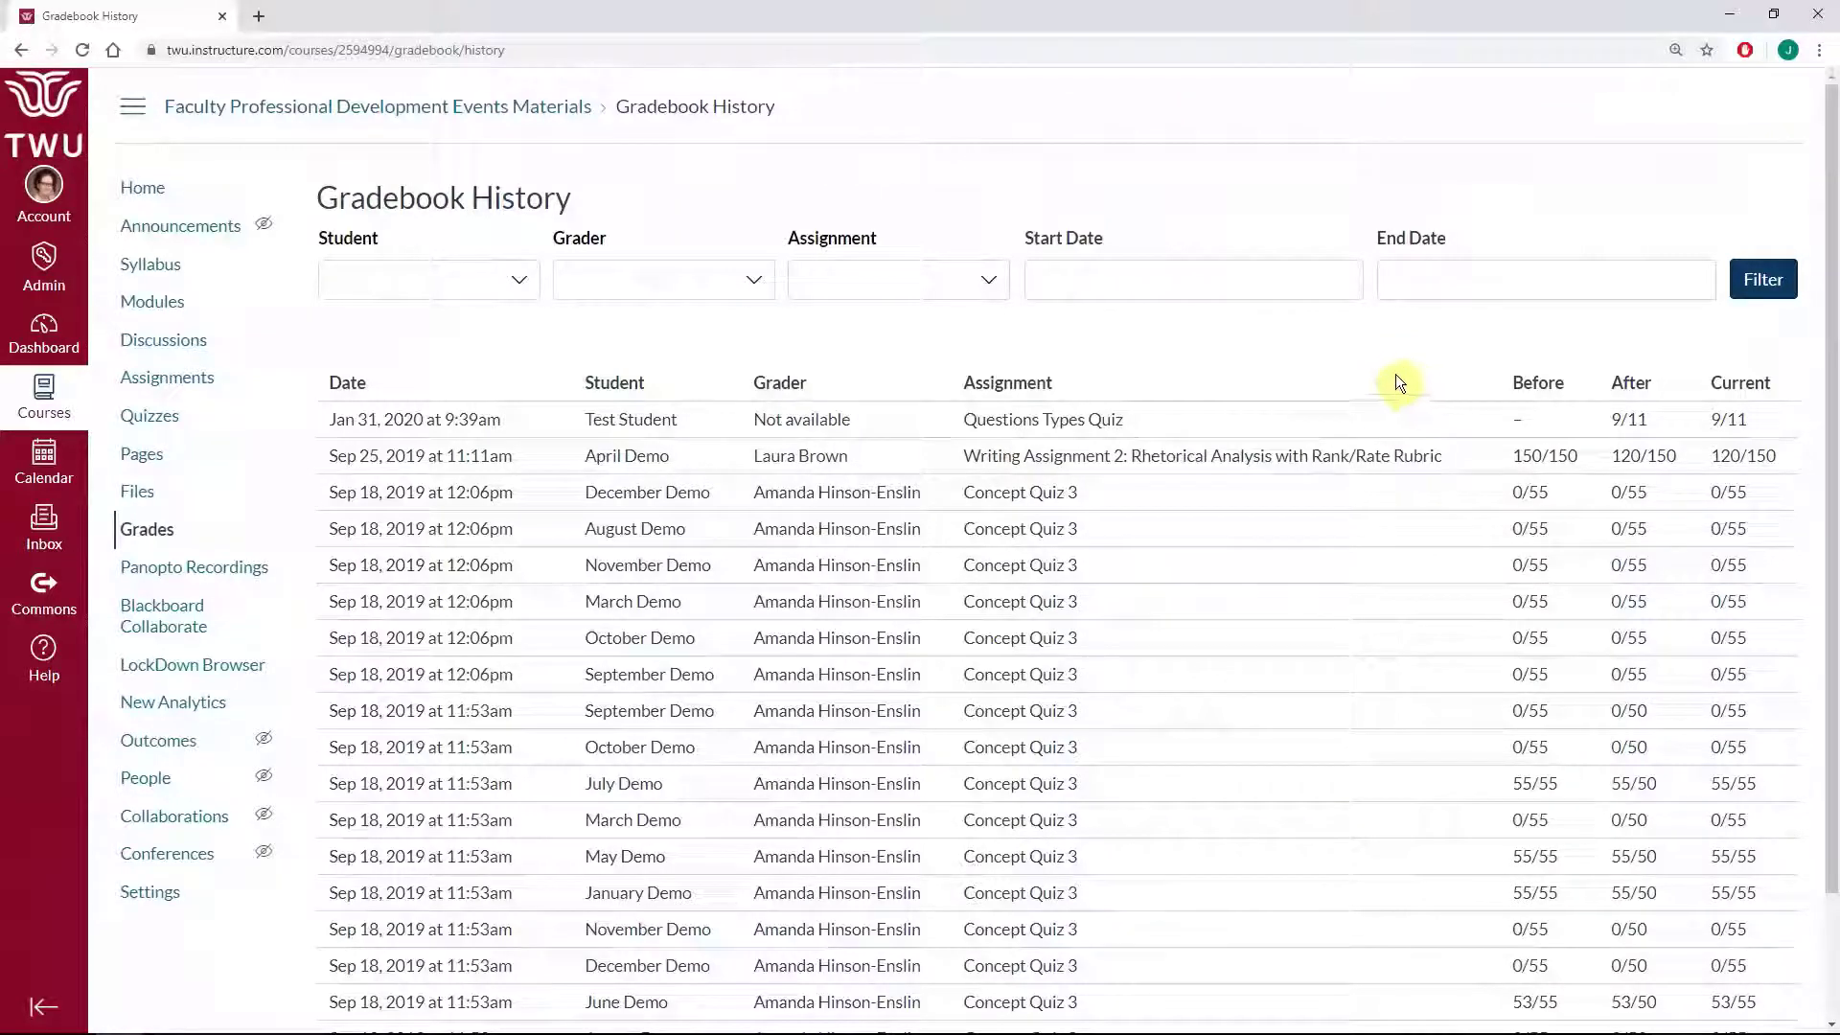
click(521, 286)
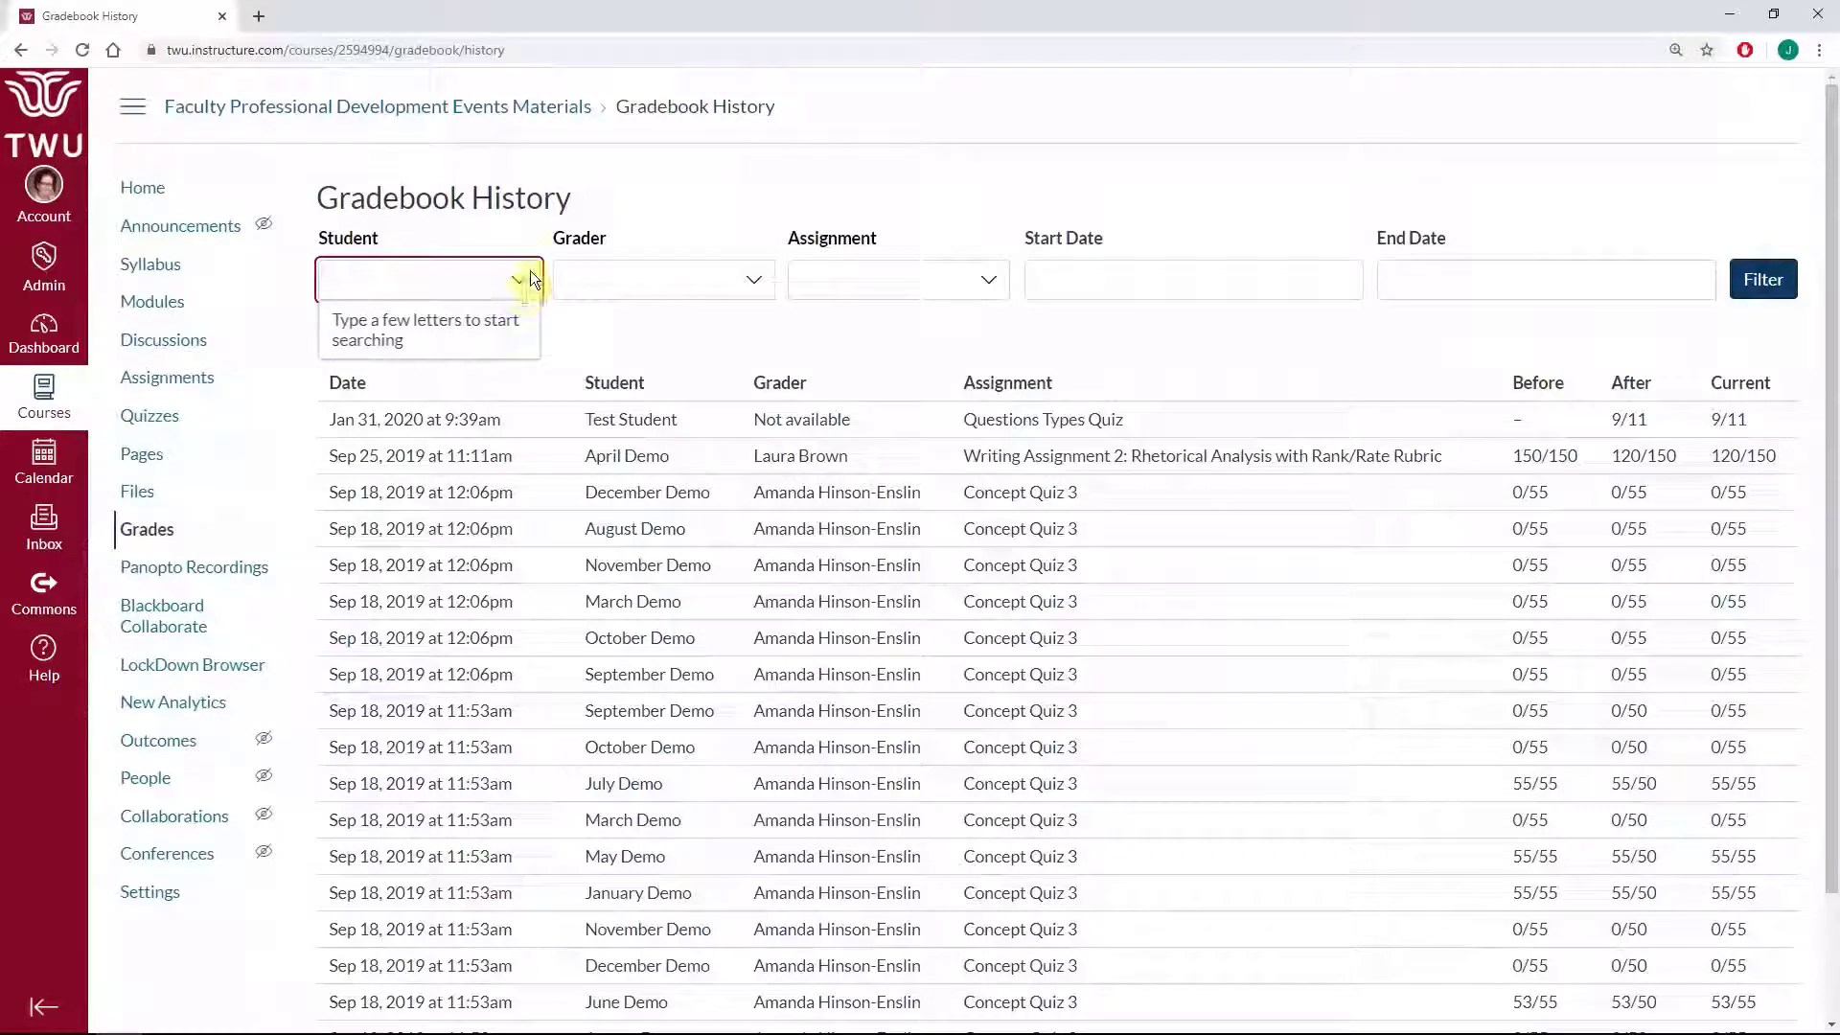
click(659, 210)
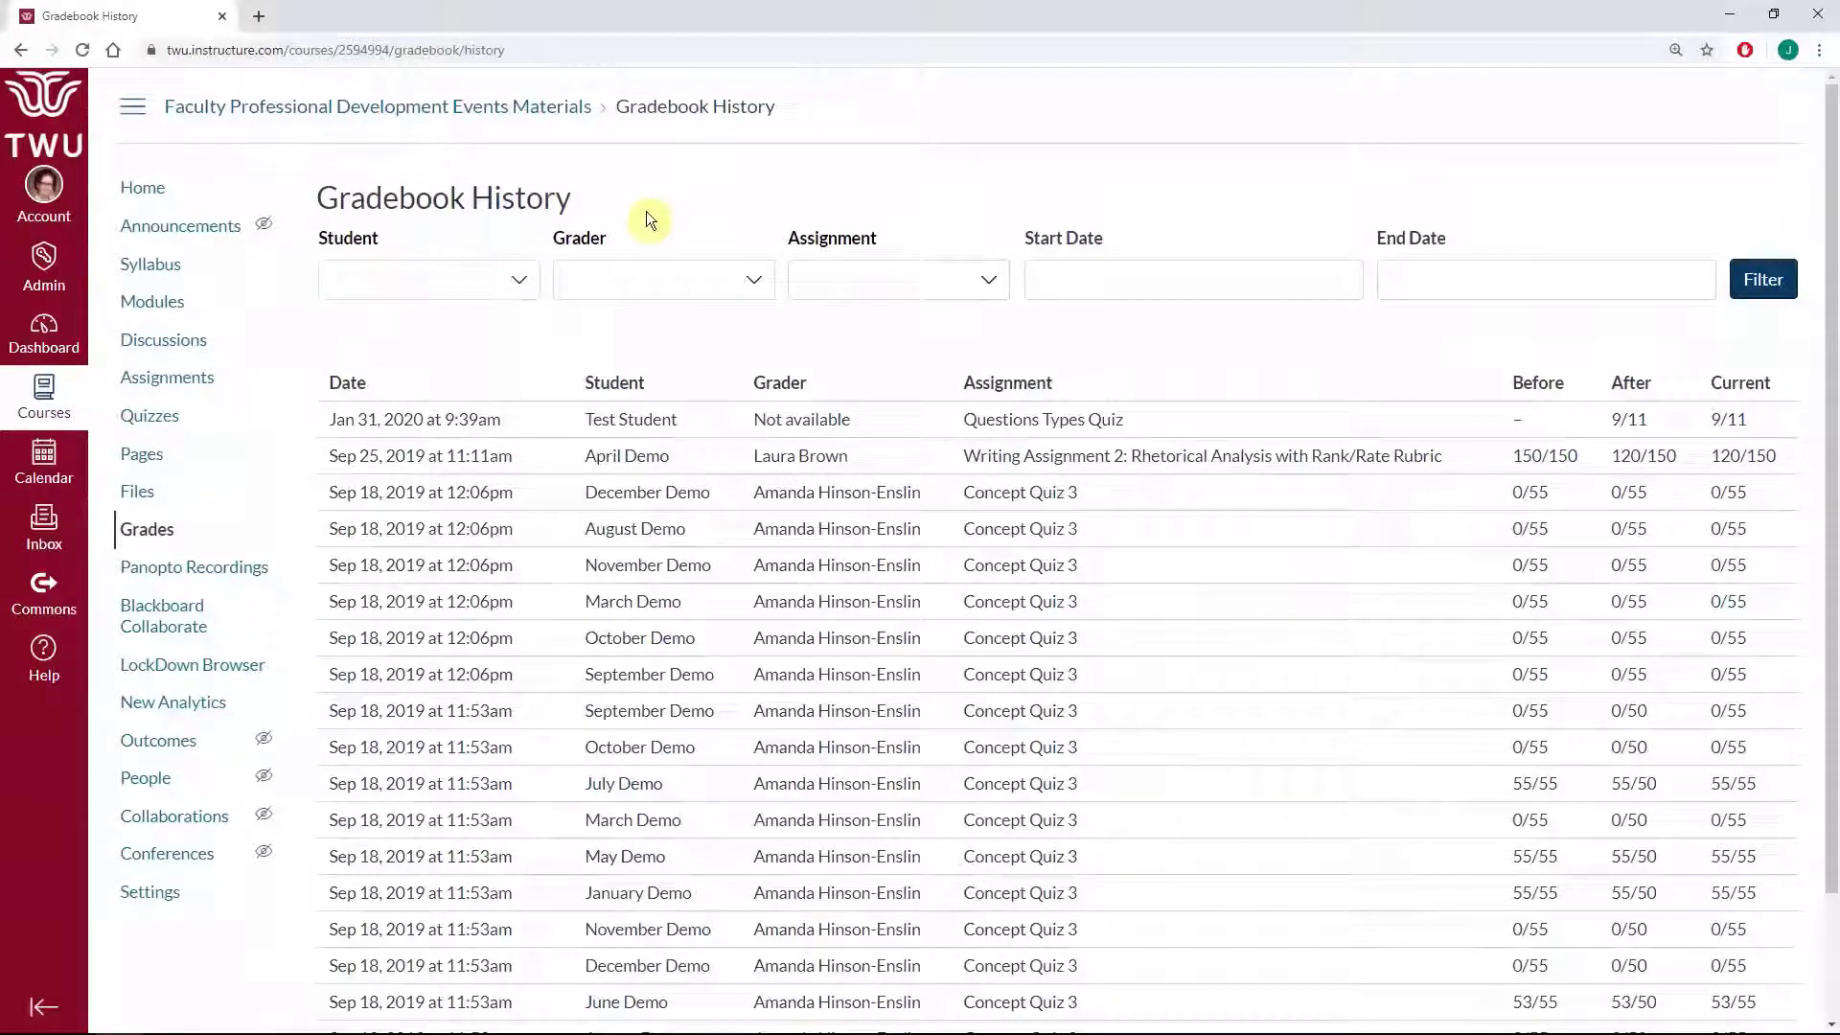
Go back to the course gradebook via Grades in the course navigation
click(131, 534)
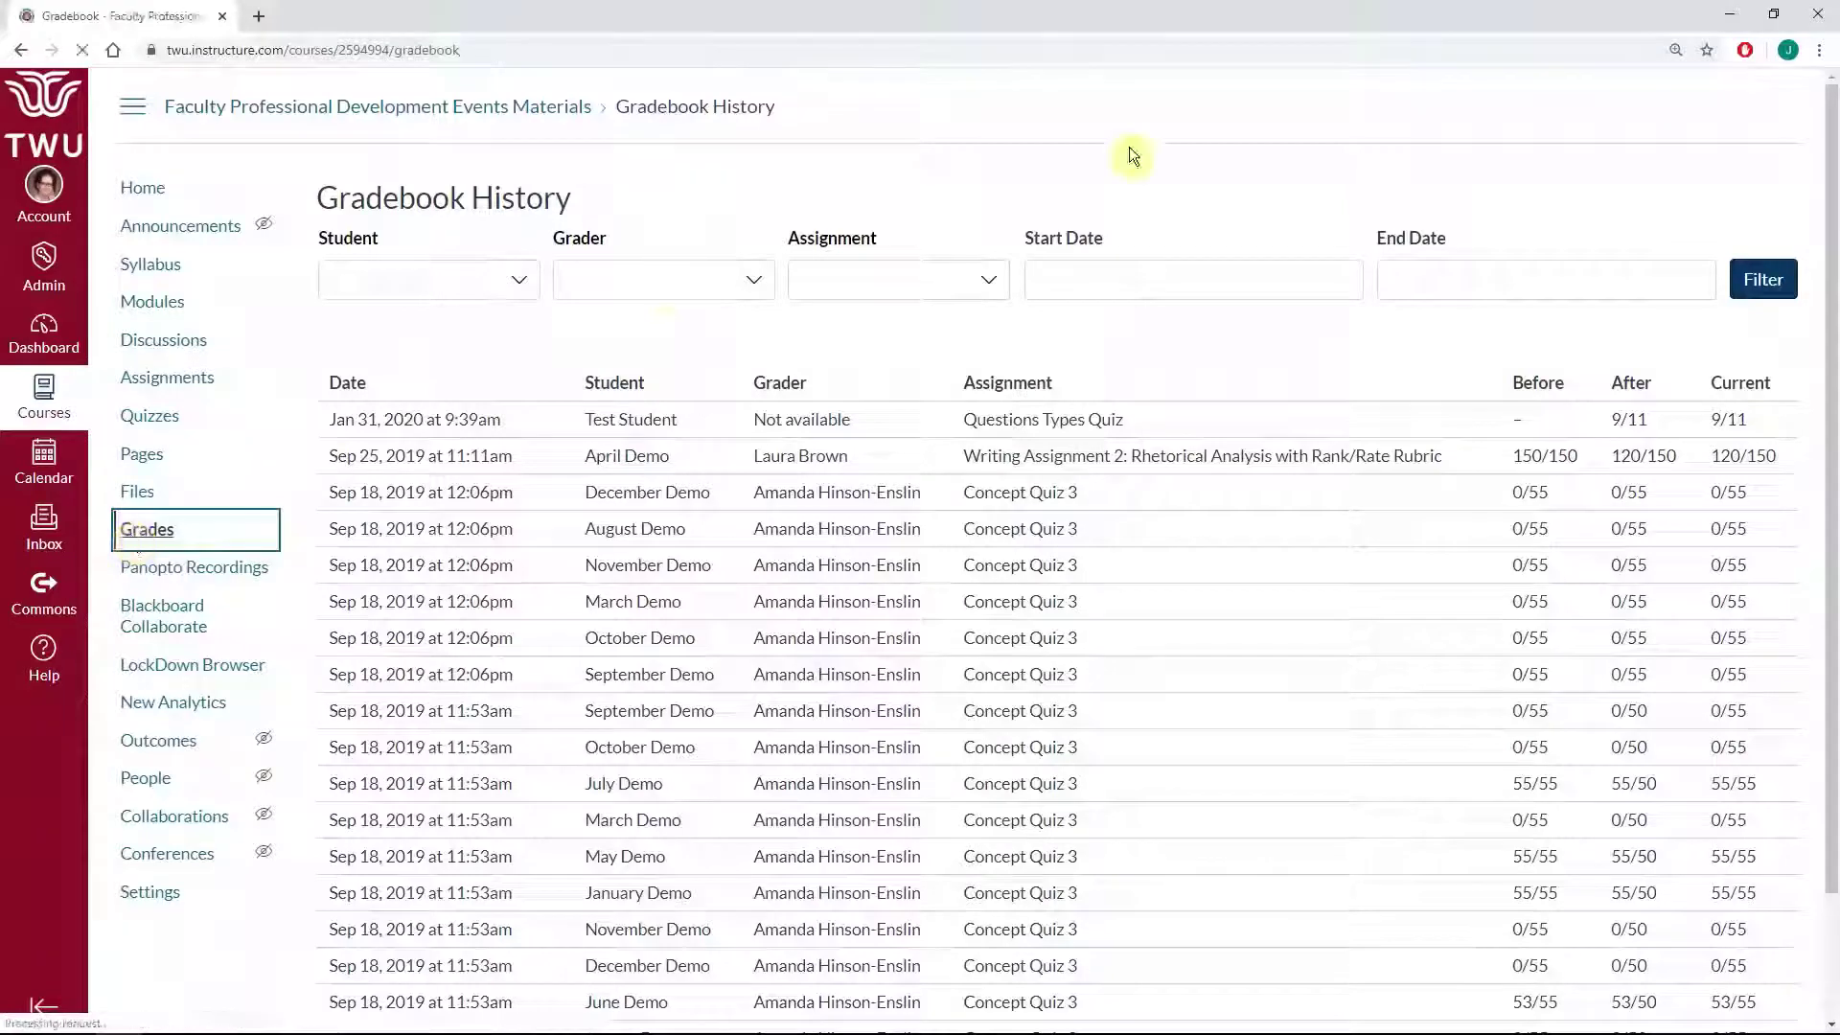